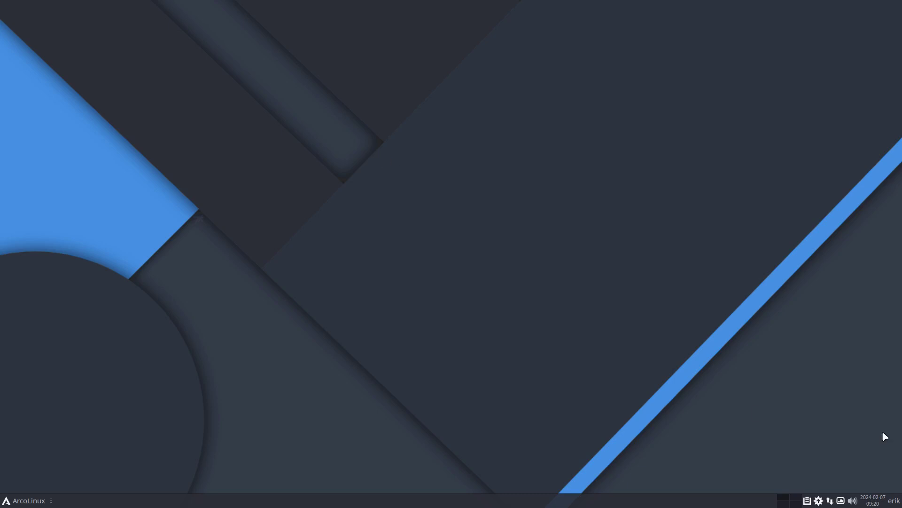
Open a terminal and run kernels to list 6.6.15-x64v-xanmod1-1 and 6.7.4-arch1-1, highlighting the running version.
{"action": "mouse_move", "coordinate": [873, 503]}
{"action": "key", "text": "ctrl+alt+t"}
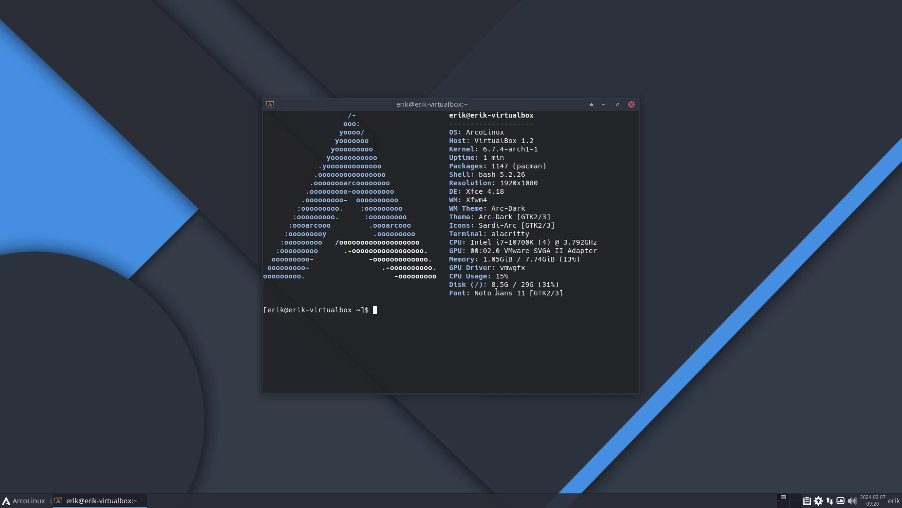
{"action": "type", "text": "kernels"}
{"action": "key", "text": "Return"}
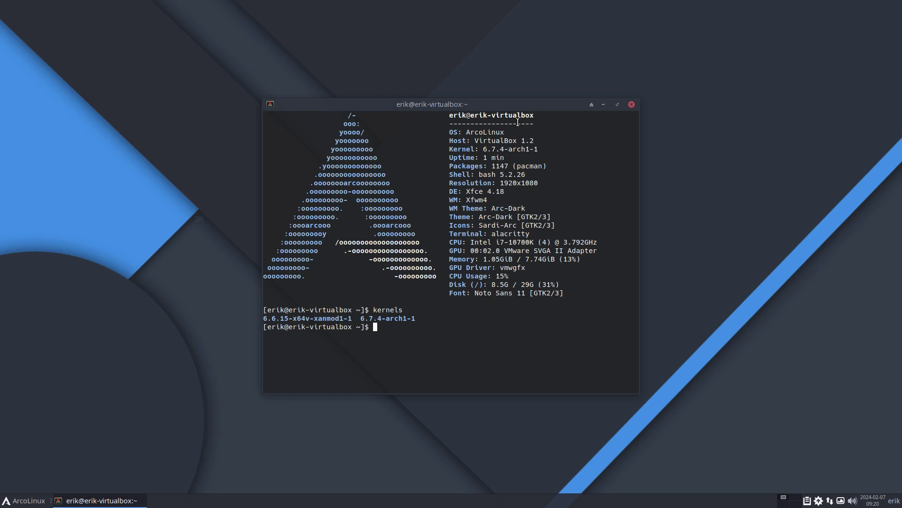
{"action": "left_click_drag", "start_coordinate": [483, 150], "coordinate": [520, 149]}
Run boot with the sudo password, then iso, to show systemd-boot 255.3-1-arch and release v24.03.01.
{"action": "type", "text": "boot"}
{"action": "key", "text": "Return"}
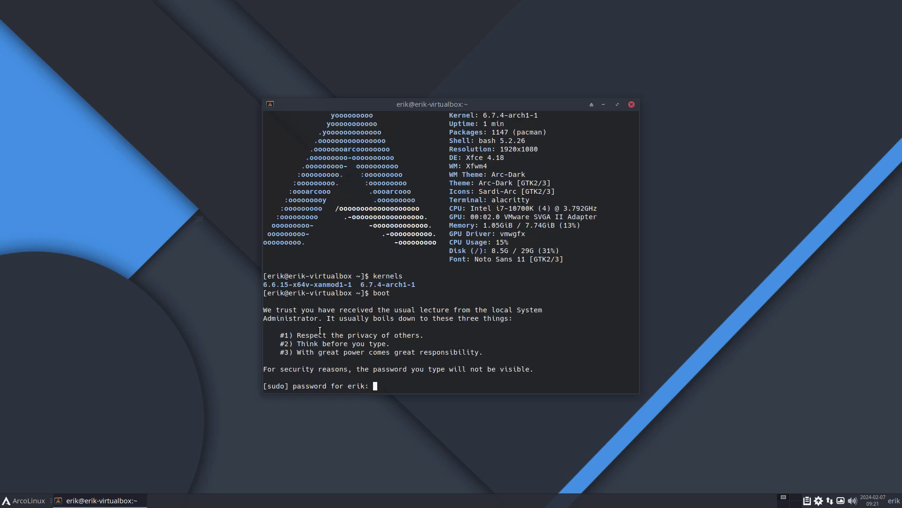
{"action": "key", "text": "Return"}
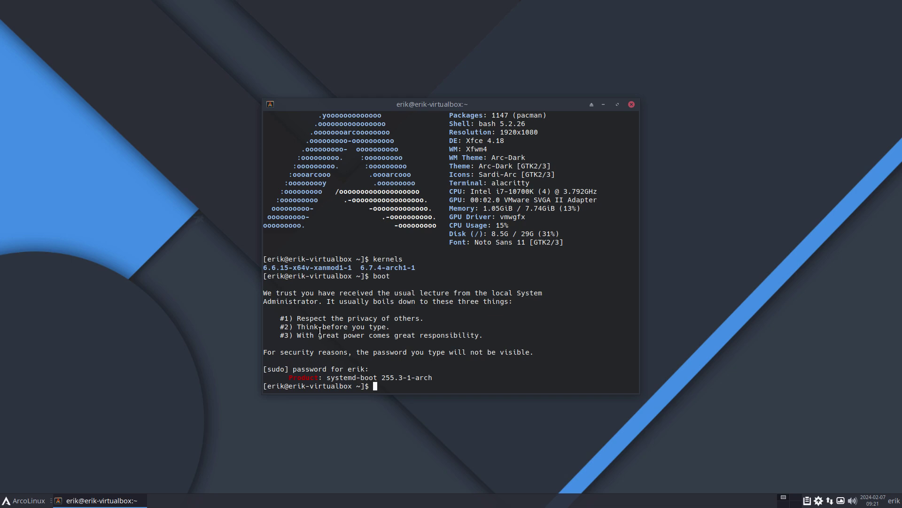
{"action": "type", "text": "iso"}
{"action": "key", "text": "Return"}
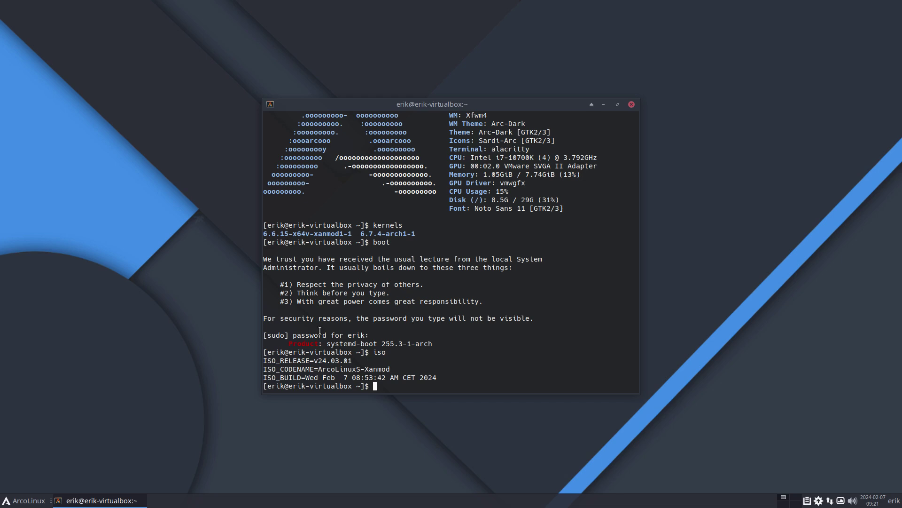
Scroll back and highlight running kernel 6.7.4-arch1-1 and systemd-boot on the Product line.
{"action": "scroll", "coordinate": [320, 331], "scroll_direction": "up", "scroll_amount": 3}
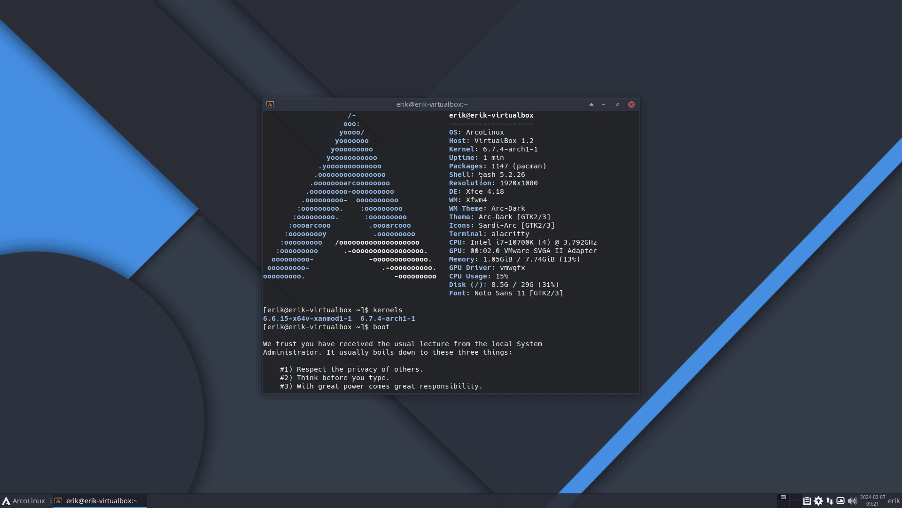
{"action": "left_click_drag", "start_coordinate": [479, 149], "coordinate": [544, 149]}
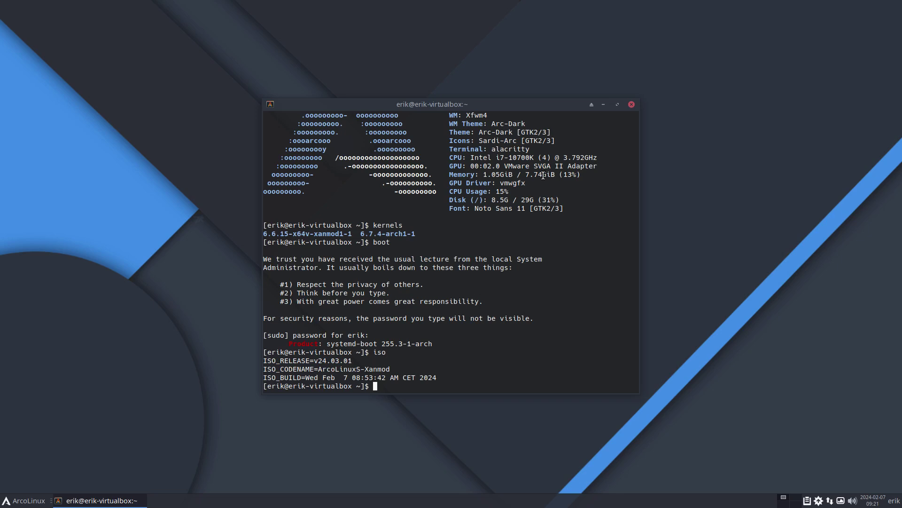
{"action": "left_click_drag", "start_coordinate": [327, 343], "coordinate": [379, 344]}
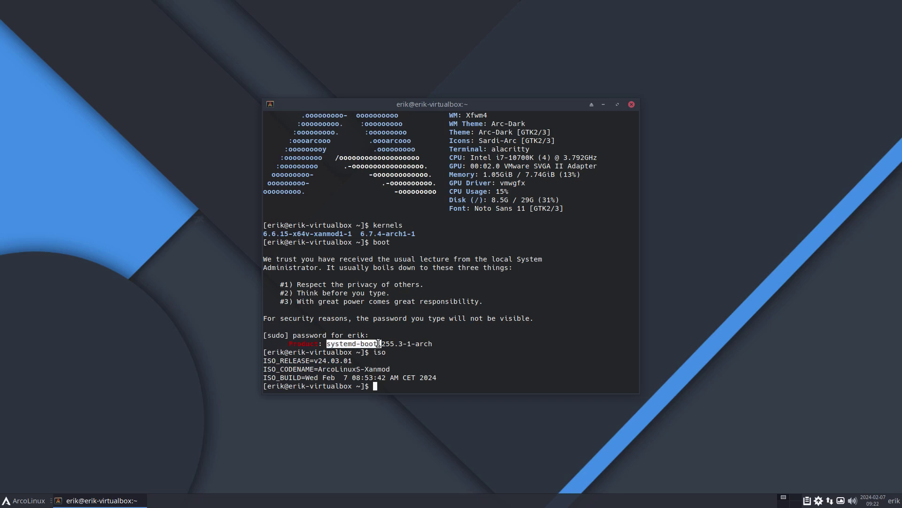
Run sudo bootctl set-default with the Tab-completed 6.6.15-x64v-xanmod1-1 conf entry as the default.
{"action": "type", "text": "sudo "}
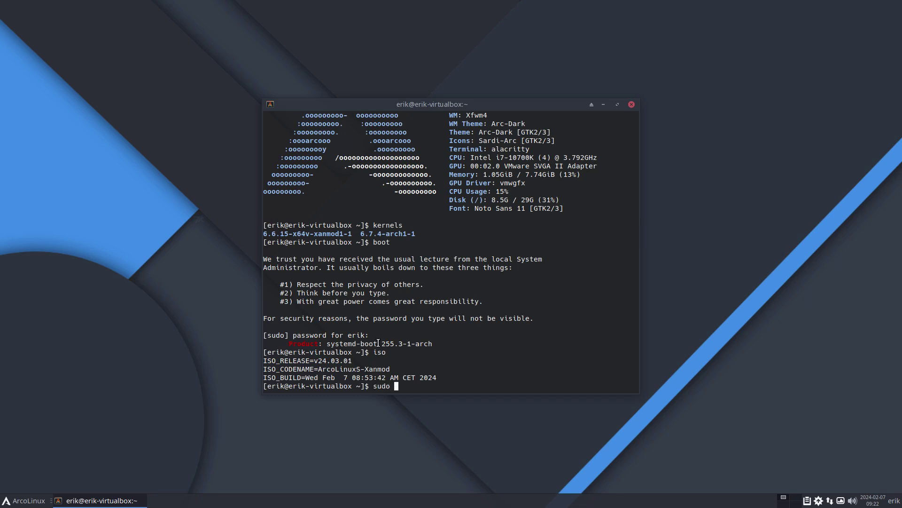
{"action": "type", "text": "bootctl def"}
{"action": "key", "text": "BackSpace"}
{"action": "key", "text": "BackSpace"}
{"action": "key", "text": "BackSpace"}
{"action": "key", "text": "Tab"}
{"action": "key", "text": "Tab"}
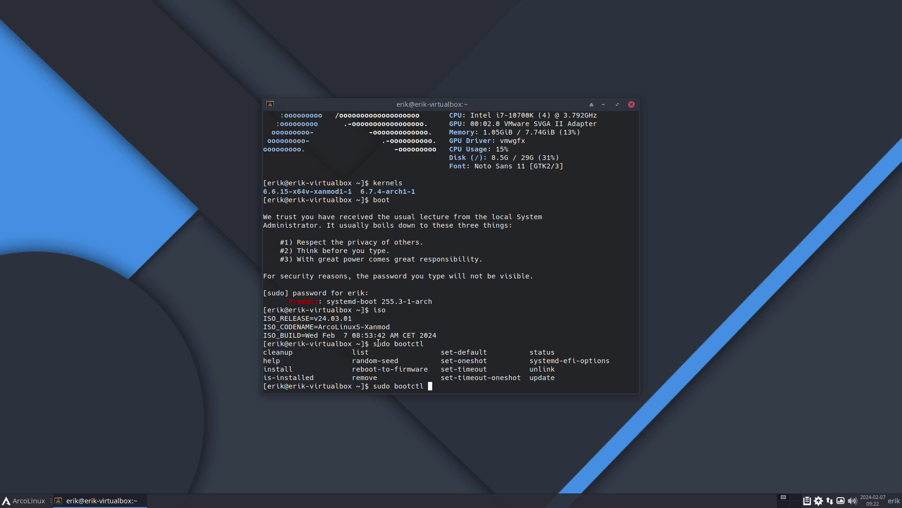
{"action": "type", "text": "set"}
{"action": "type", "text": "-d"}
{"action": "key", "text": "Tab"}
{"action": "key", "text": "Tab"}
{"action": "key", "text": "Tab"}
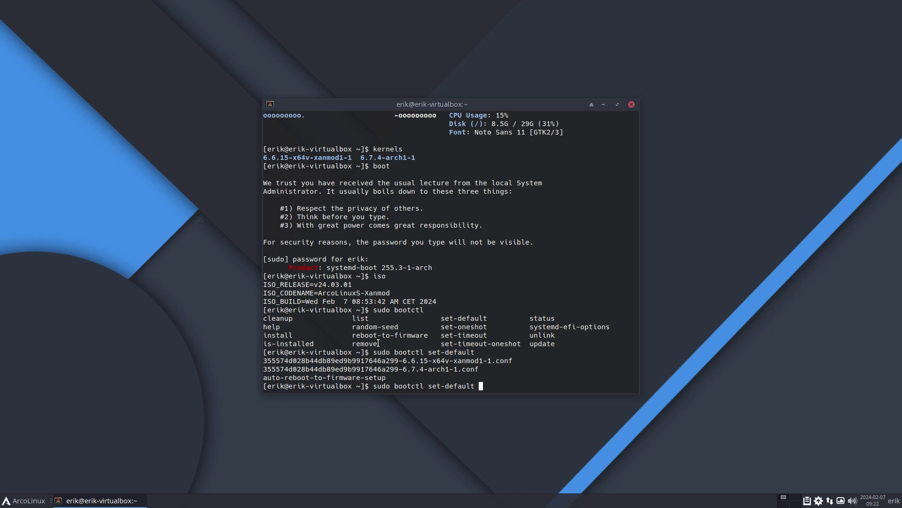
{"action": "type", "text": "355"}
{"action": "key", "text": "Tab"}
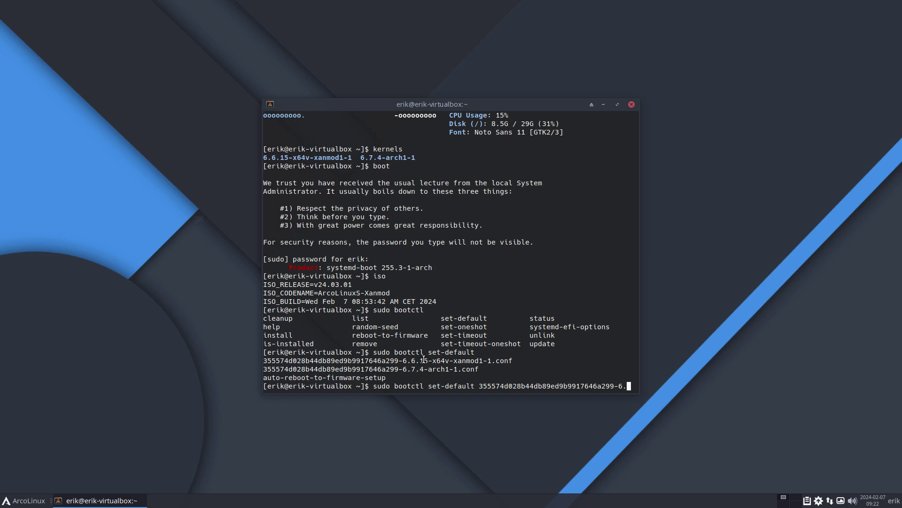
{"action": "type", "text": "6"}
{"action": "key", "text": "Tab"}
{"action": "key", "text": "Return"}
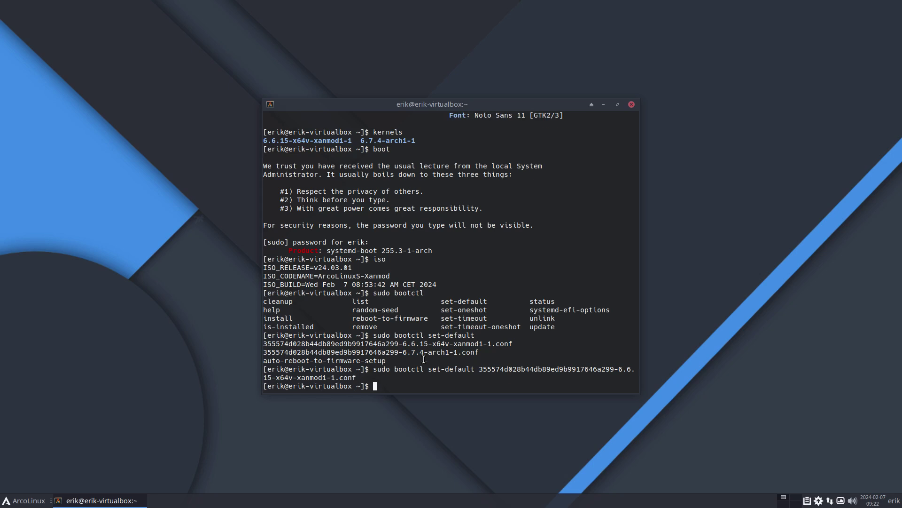
{"action": "type", "text": "reboot"}
Submit the reboot command and let the system restart to an empty desktop.
{"action": "key", "text": "BackSpace"}
{"action": "key", "text": "BackSpace"}
{"action": "key", "text": "BackSpace"}
{"action": "key", "text": "BackSpace"}
{"action": "key", "text": "BackSpace"}
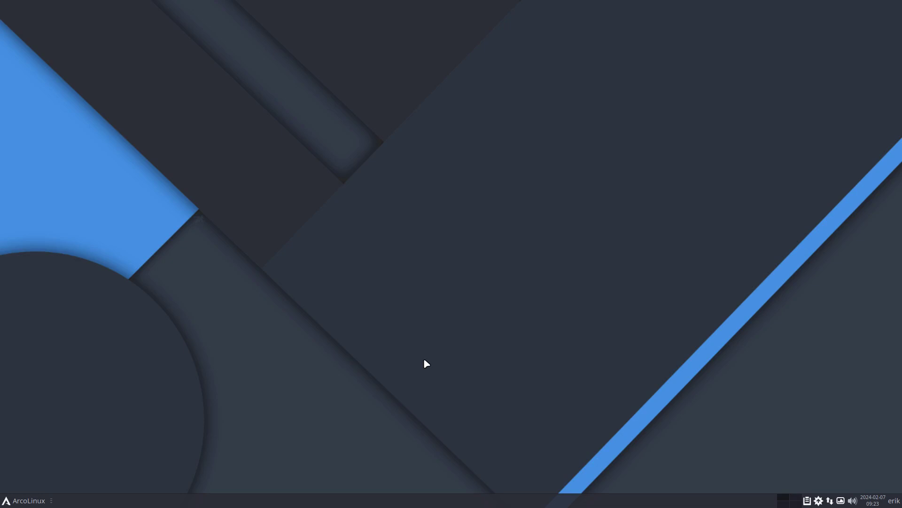
In a new terminal, run boot to confirm kernel 6.6.15-x64v-xanmod1-1, then list sudo bootctl set-default entries.
{"action": "key", "text": "ctrl+alt+t"}
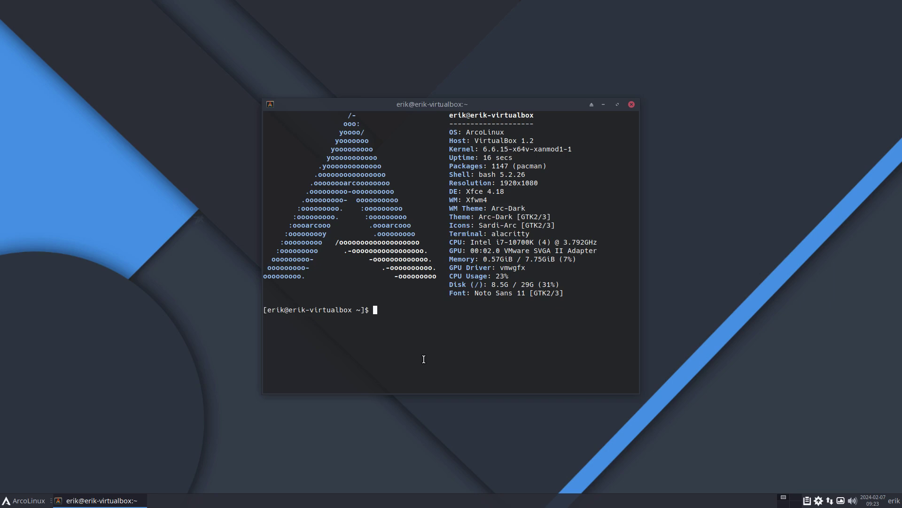
{"action": "type", "text": "boot"}
{"action": "key", "text": "Return"}
{"action": "key", "text": "Return"}
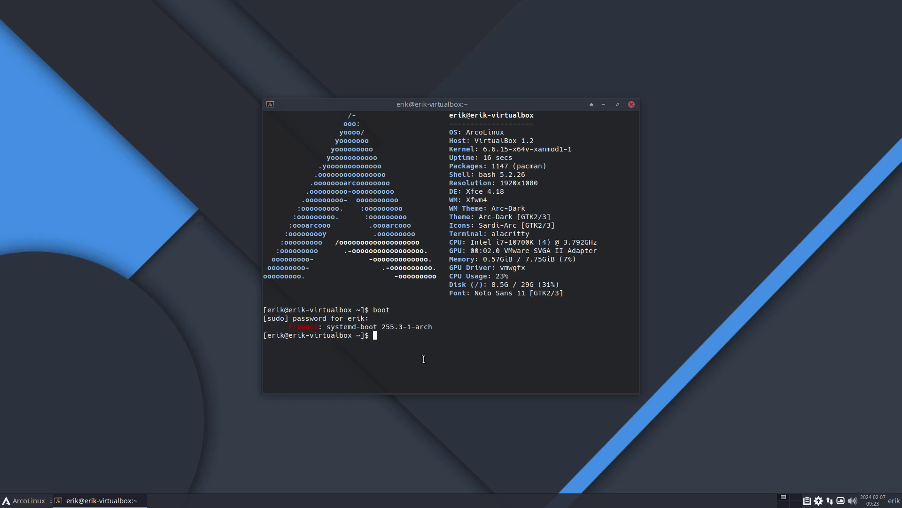
{"action": "type", "text": "sudo bootctl set-d"}
{"action": "key", "text": "Tab"}
{"action": "key", "text": "Tab"}
{"action": "key", "text": "Tab"}
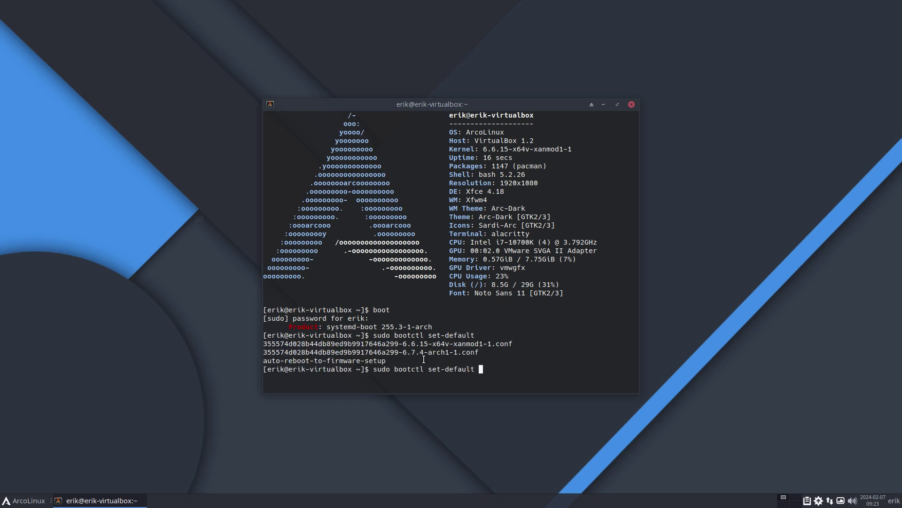